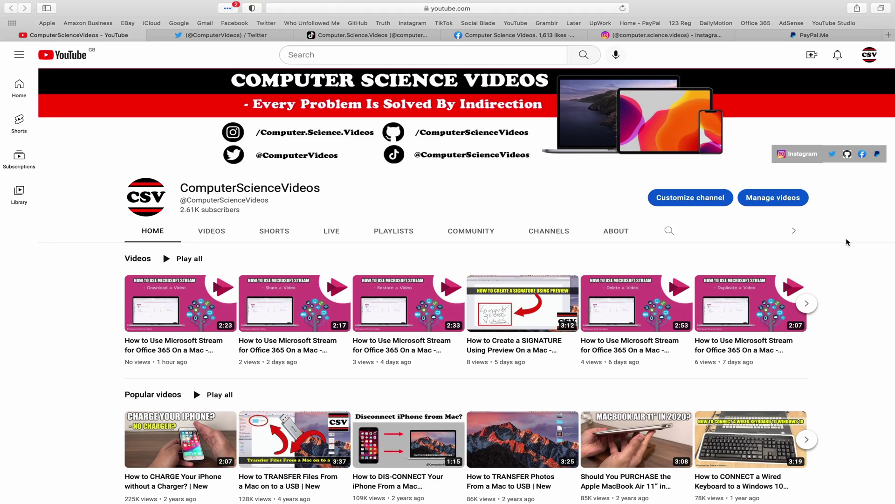
Show the channel's Twitter, TikTok, Facebook and Instagram profiles, ending on the PayPal.Me send page.
left_click(210, 35)
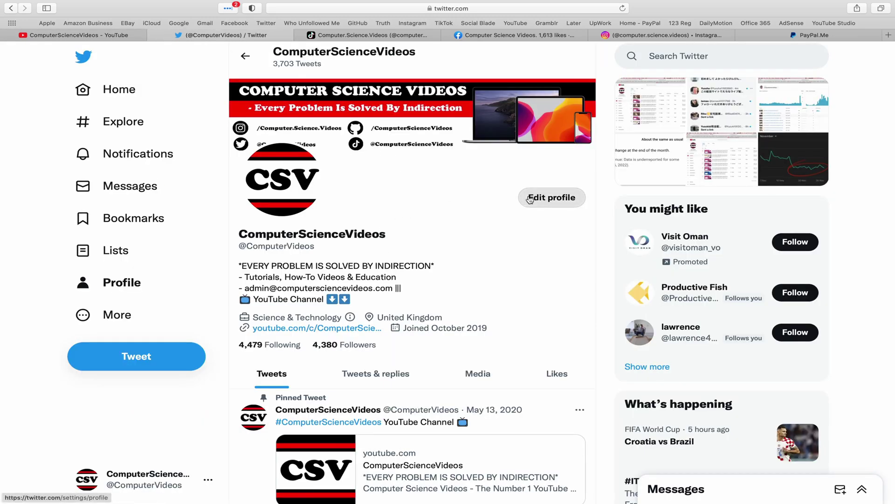
left_click(388, 35)
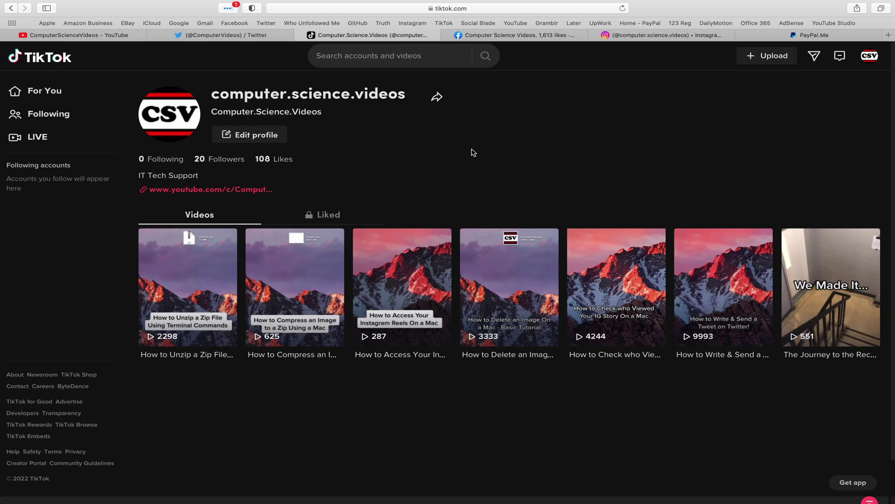
left_click(518, 36)
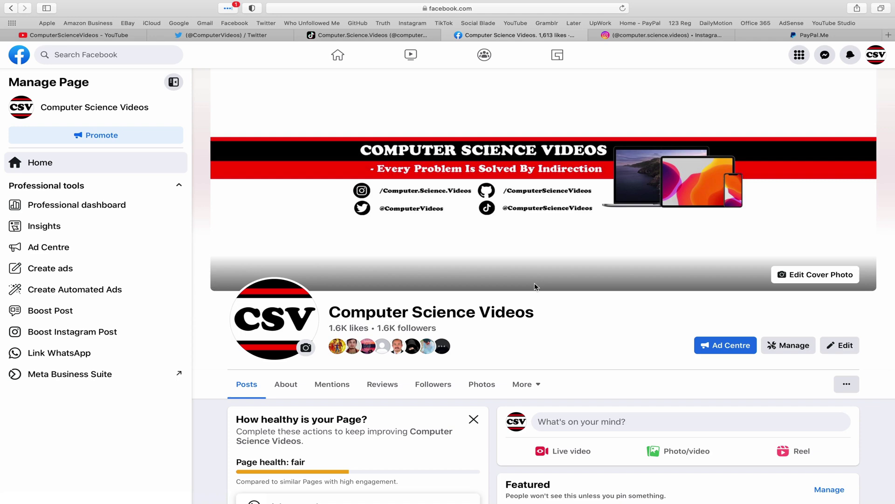
left_click(666, 35)
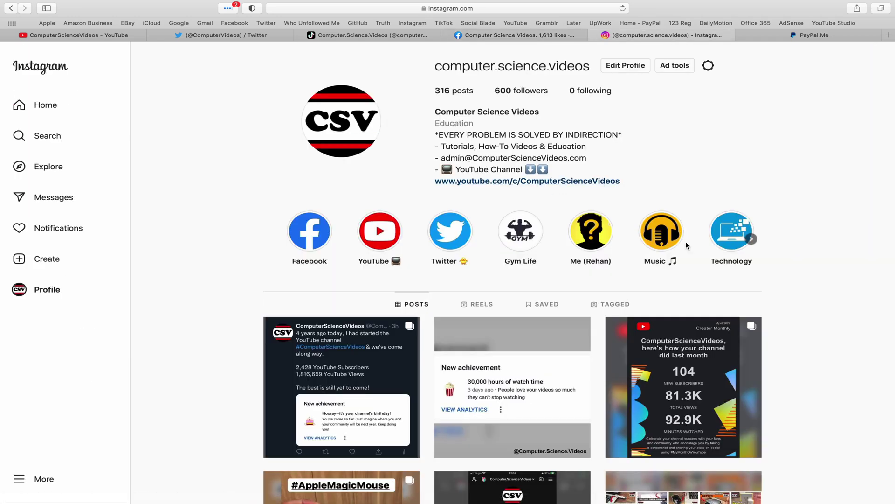
left_click(842, 35)
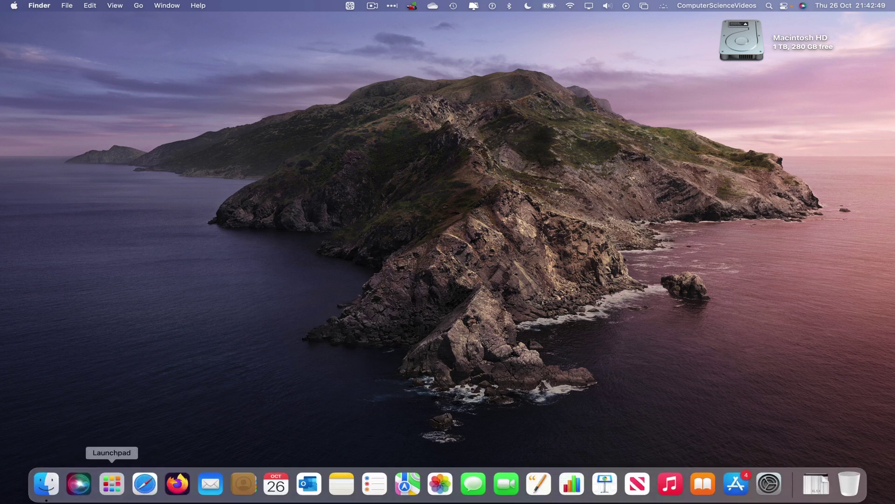
Launch Microsoft Outlook from the Launchpad app grid.
left_click(111, 483)
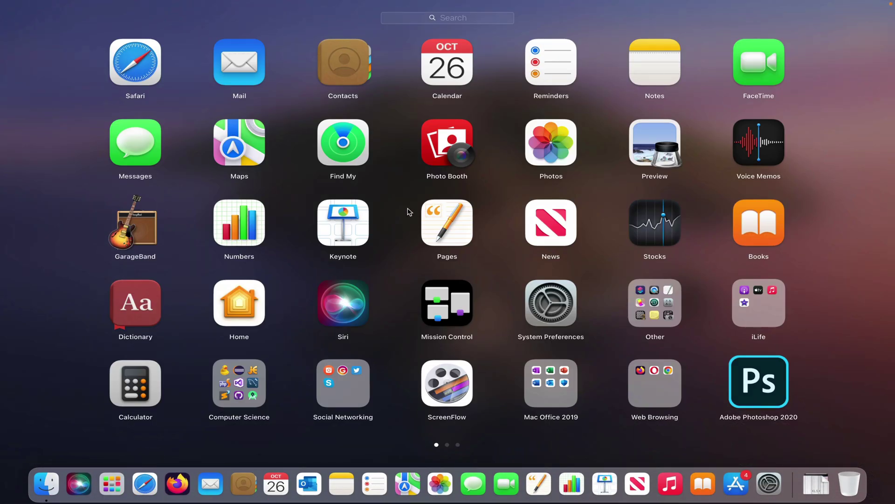
type("out")
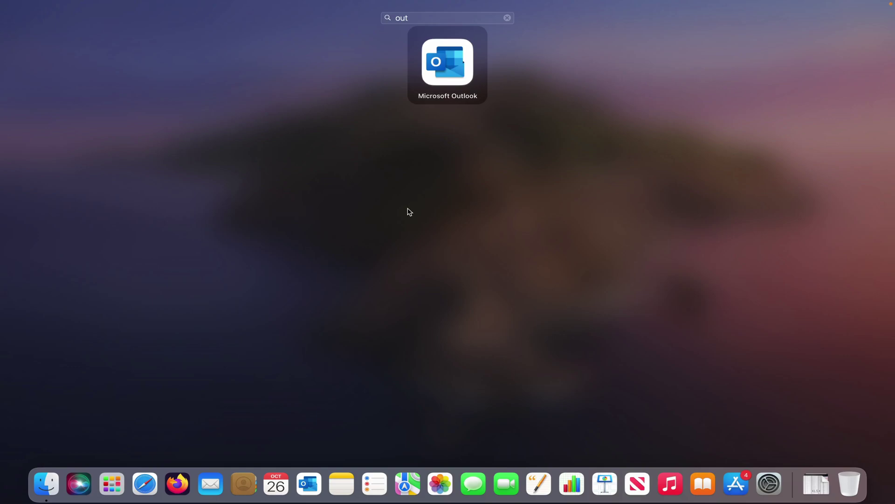
left_click(409, 212)
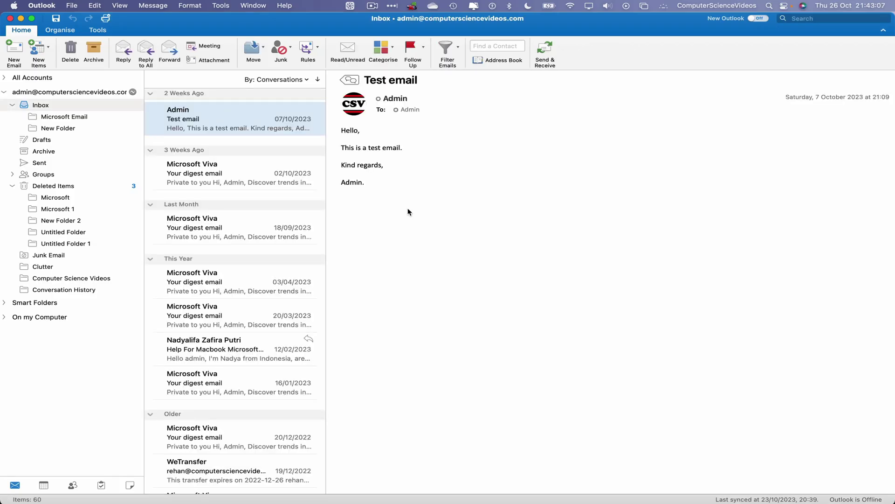
Show the Inbox folder with the Admin Test email listed.
left_click(50, 109)
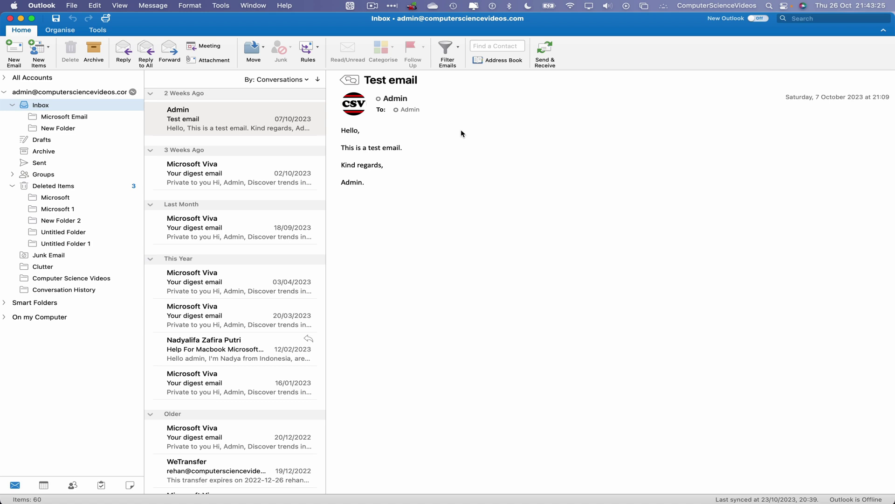
Archive the Test email from the Inbox via its shortcut menu after a failed drag attempt.
mouse_move(234, 119)
right_click(226, 113)
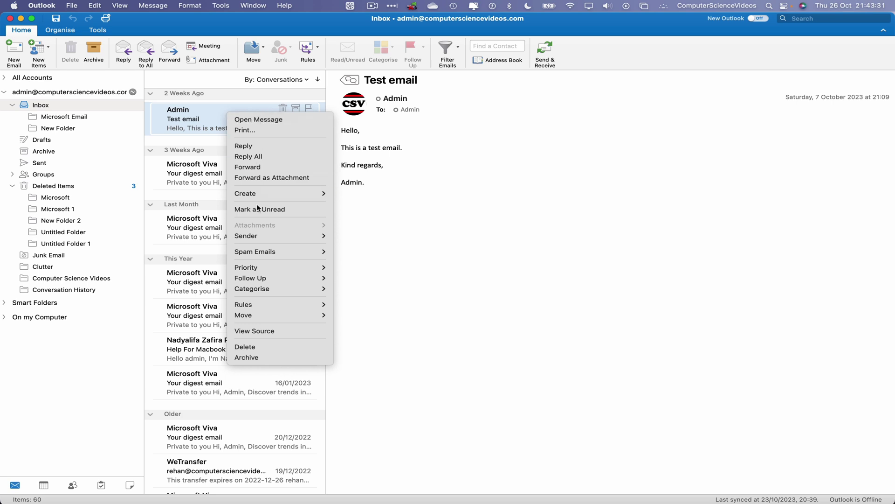
left_click(418, 268)
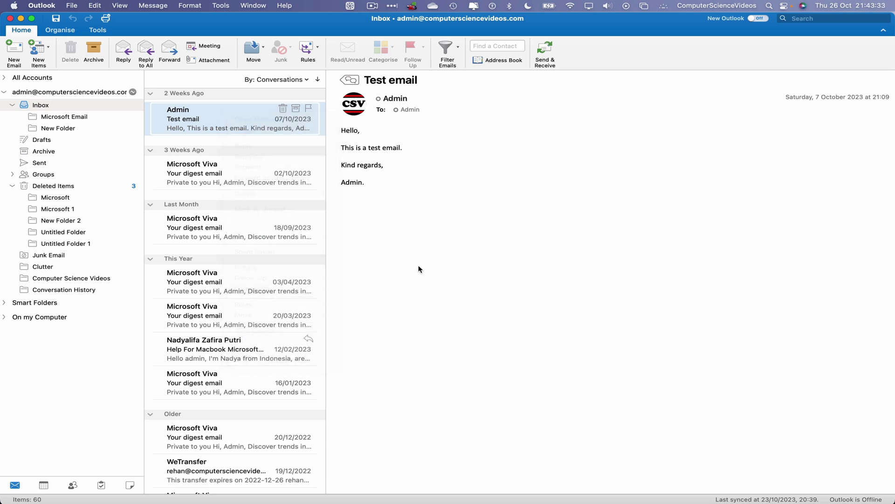
left_click_drag(219, 114, 232, 114)
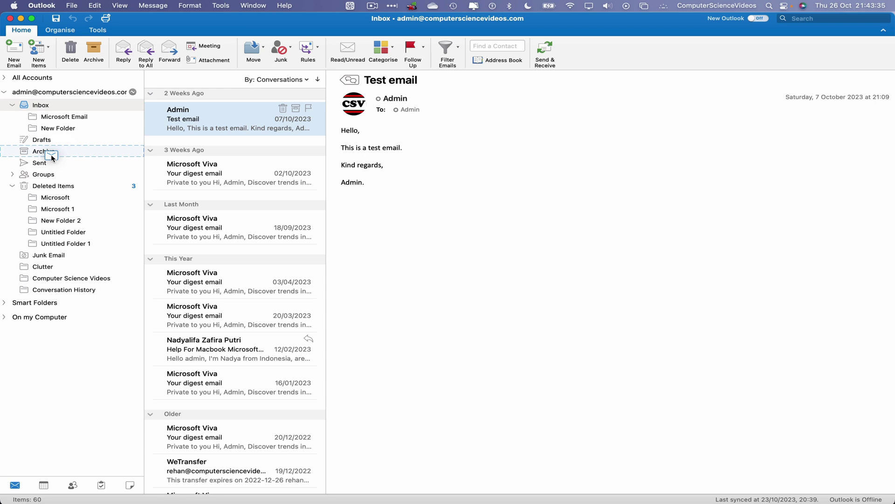
right_click(234, 114)
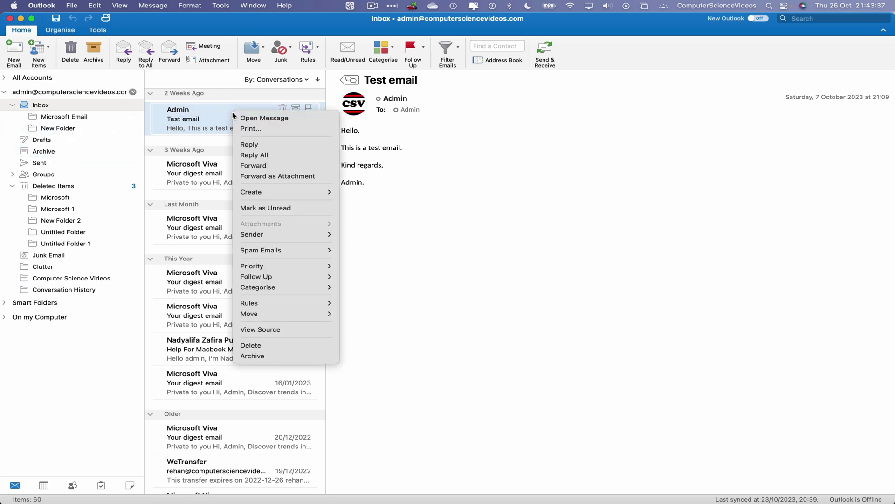
left_click(289, 356)
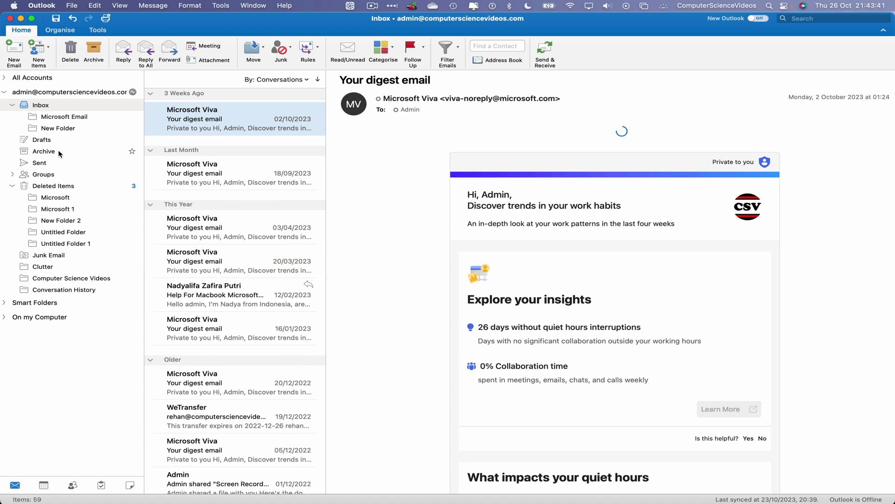
Find the Test email in Archive and move it back to the Inbox, leaving Archive empty.
left_click(52, 151)
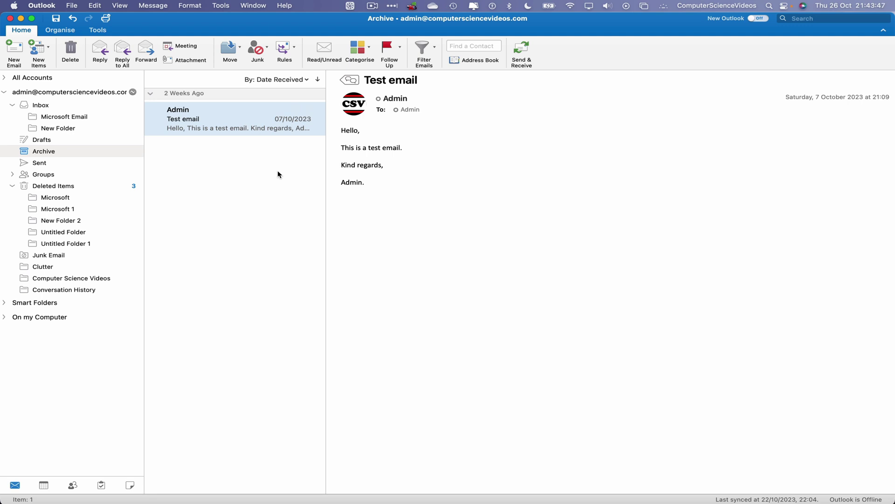
right_click(215, 116)
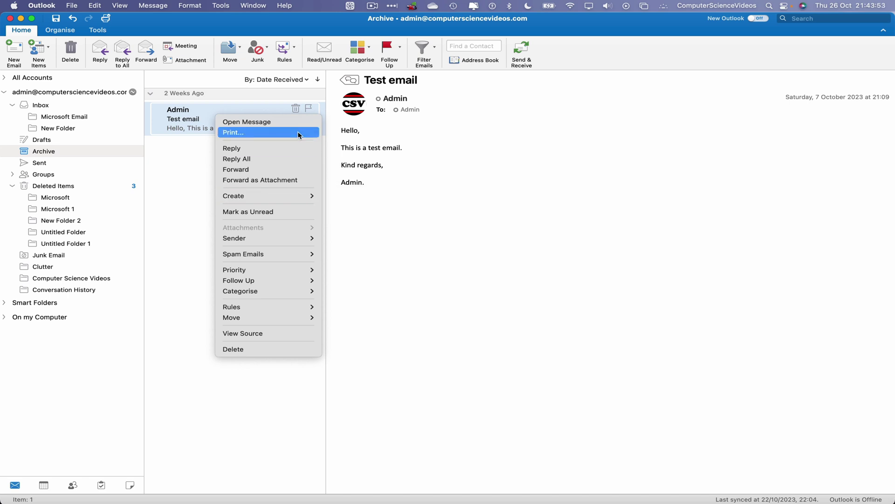
mouse_move(266, 317)
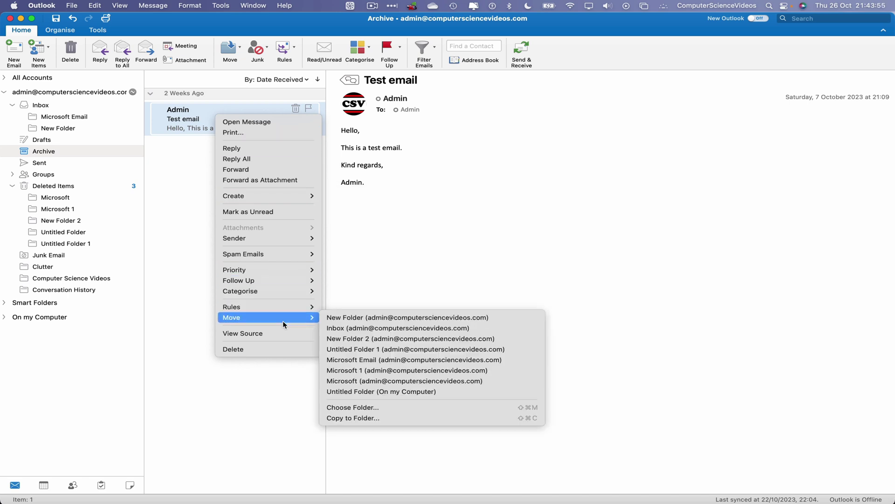
left_click(372, 328)
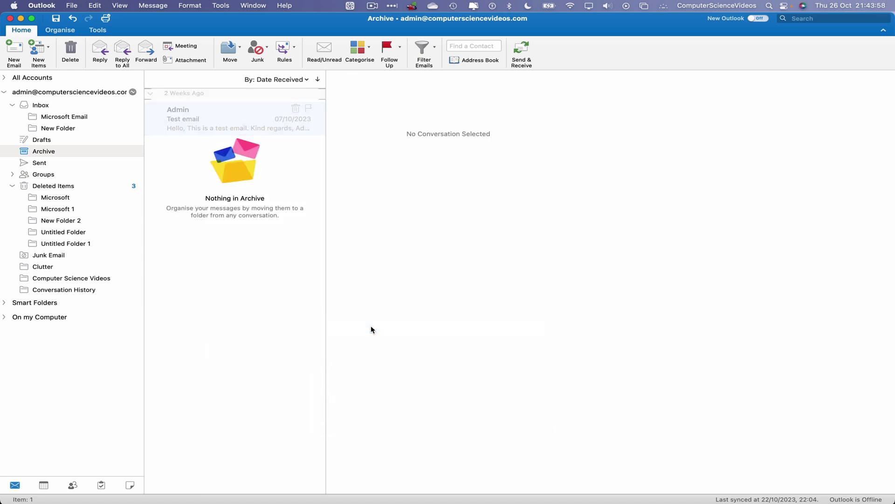
left_click(42, 107)
Drag the Test email from the Inbox into Archive and confirm it arrived there.
left_click(256, 124)
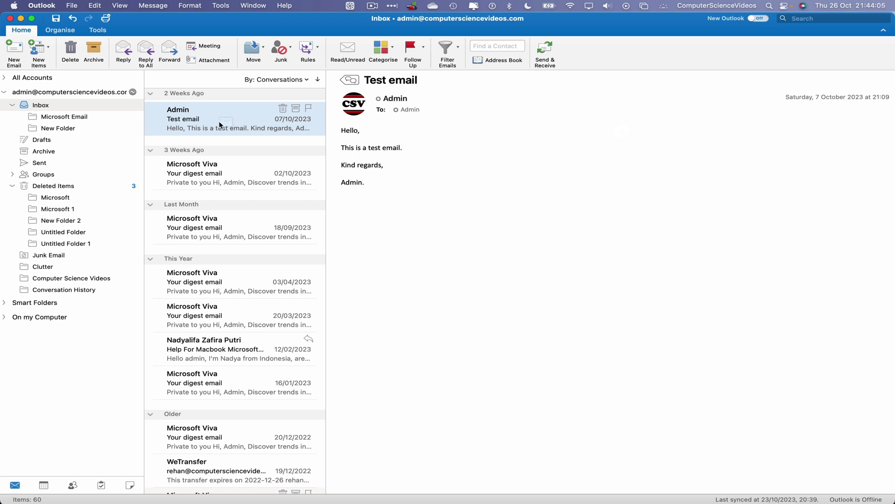
left_click_drag(219, 122, 60, 149)
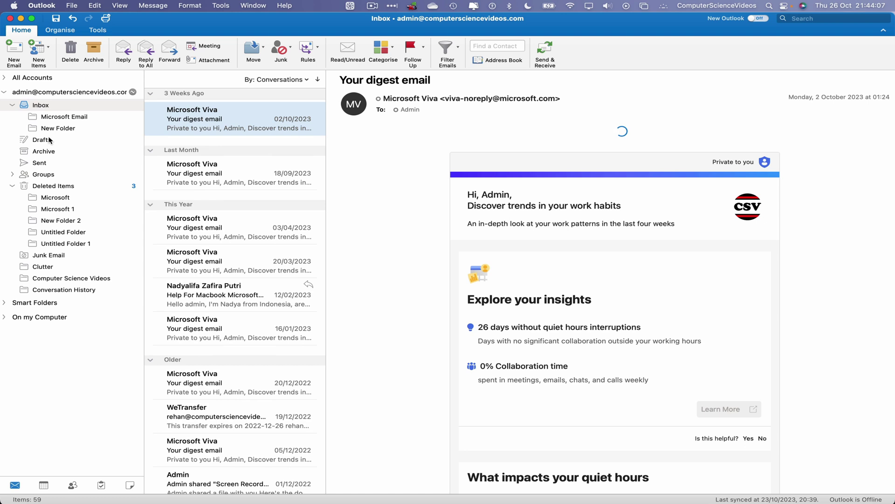
left_click(47, 152)
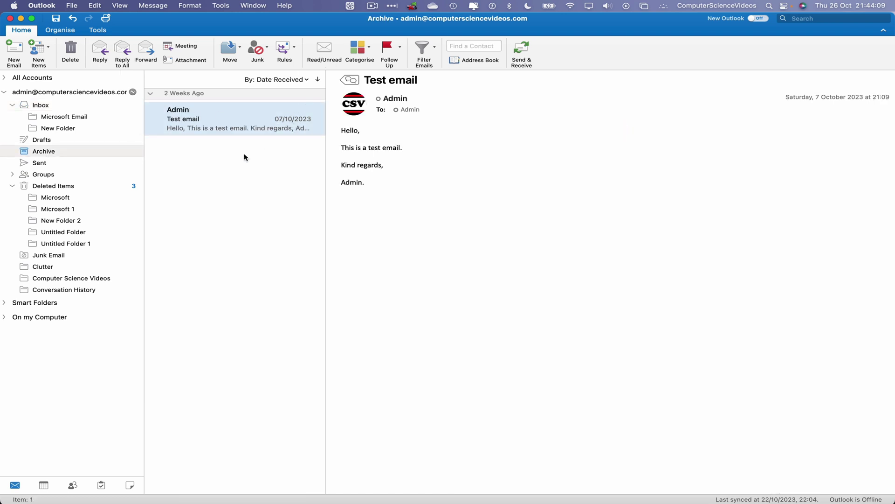
left_click(43, 105)
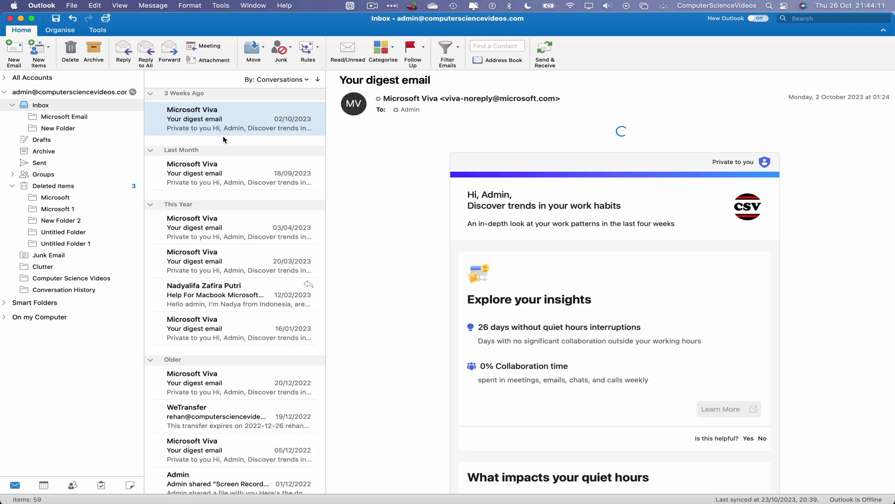
Quit Outlook from the application menu, returning to the desktop.
left_click(42, 5)
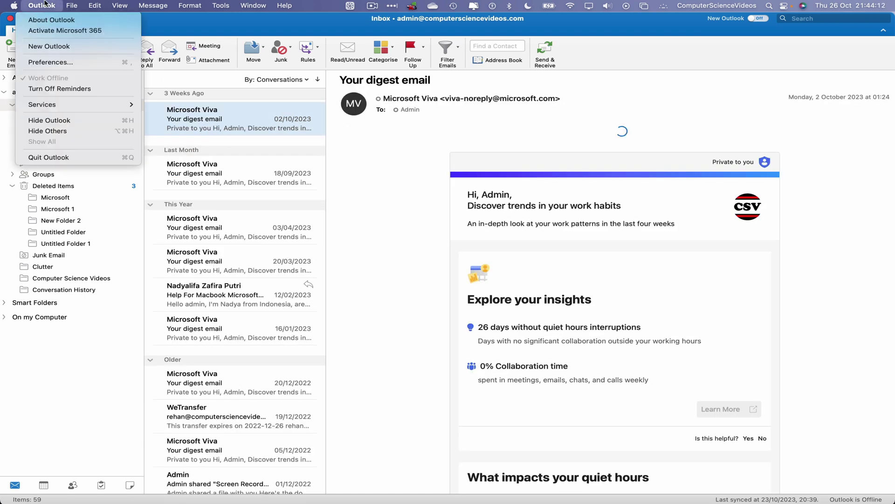
left_click(64, 157)
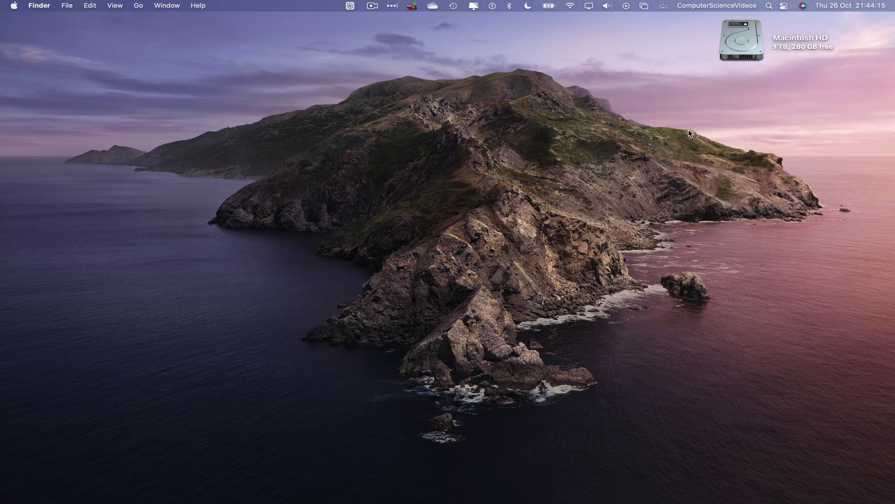